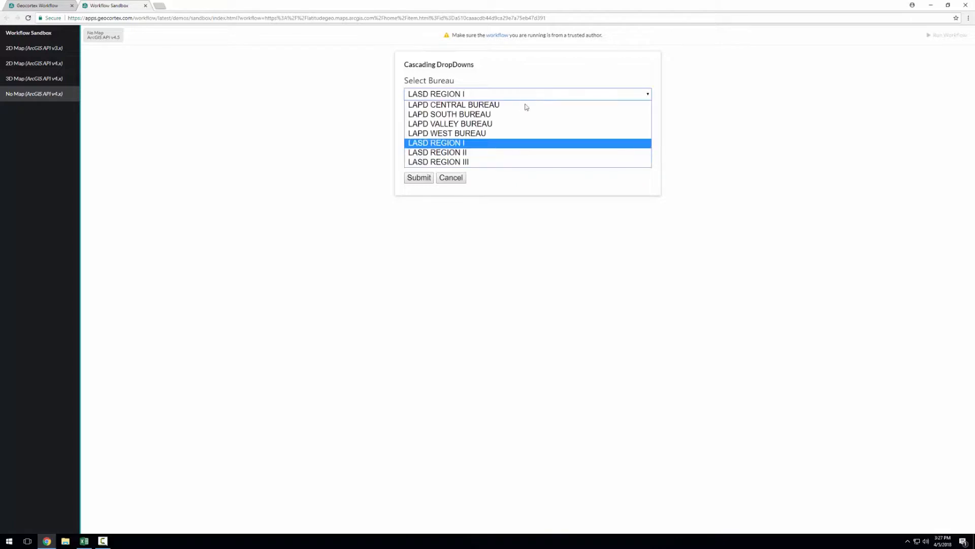
Step: Fill the Cascading DropDowns form with bureau LASD REGION III, division Walnut/Diamond Bar and type ARSON AND VANDALISM
{"action": "left_click", "coordinate": [489, 163]}
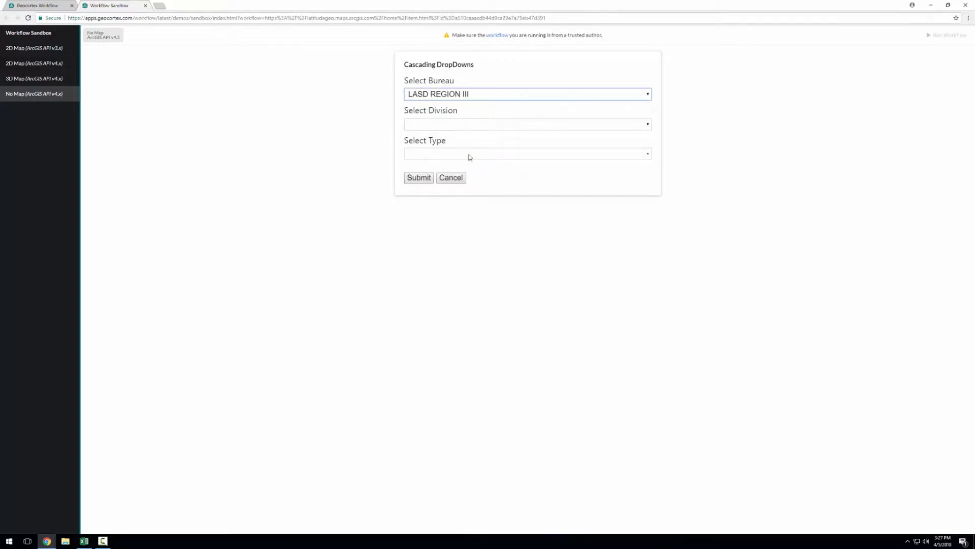
{"action": "left_click", "coordinate": [496, 125]}
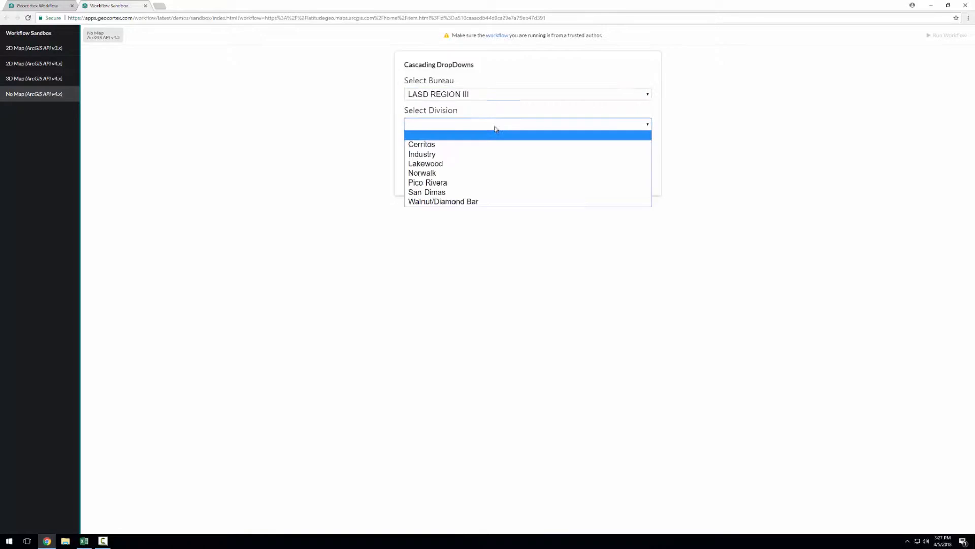
{"action": "left_click", "coordinate": [502, 203]}
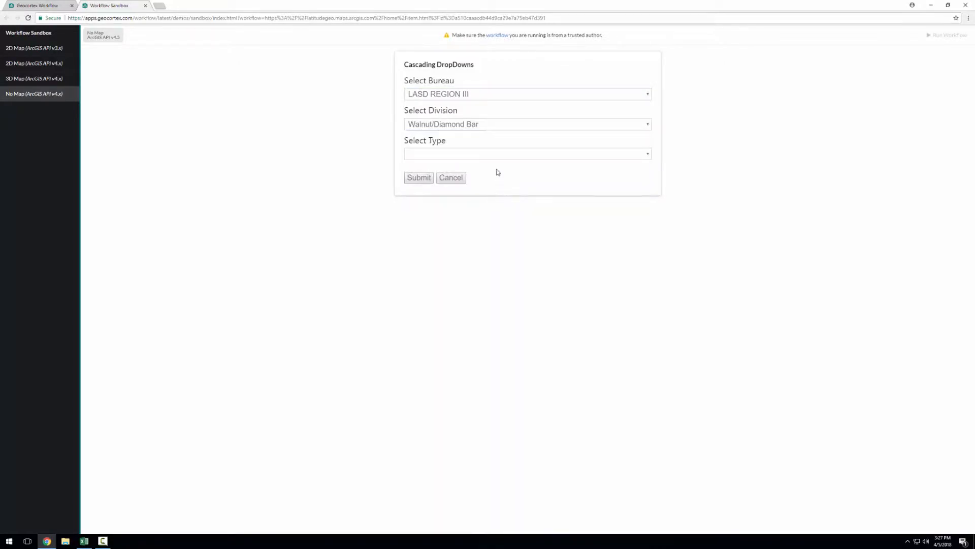
{"action": "left_click", "coordinate": [492, 155]}
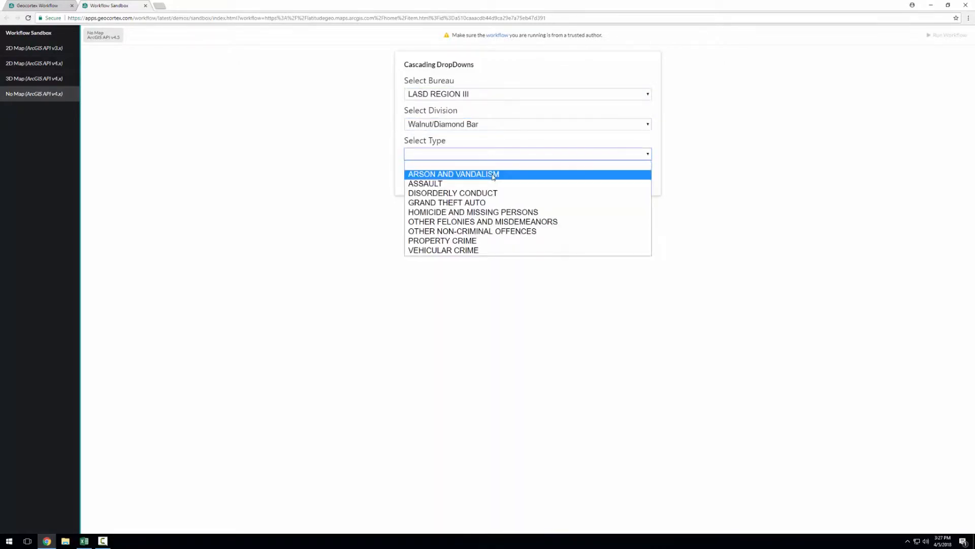
{"action": "left_click", "coordinate": [492, 177]}
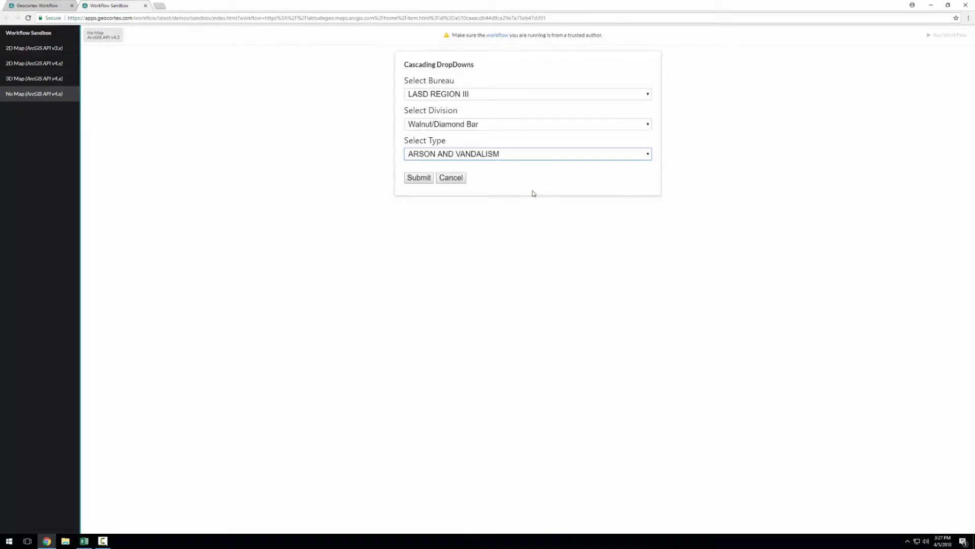
Step: Switch to the Geocortex Workflow designer, open the Display Form activity and inspect the Select Bureau and Select Division dropdown settings
{"action": "left_click", "coordinate": [42, 11]}
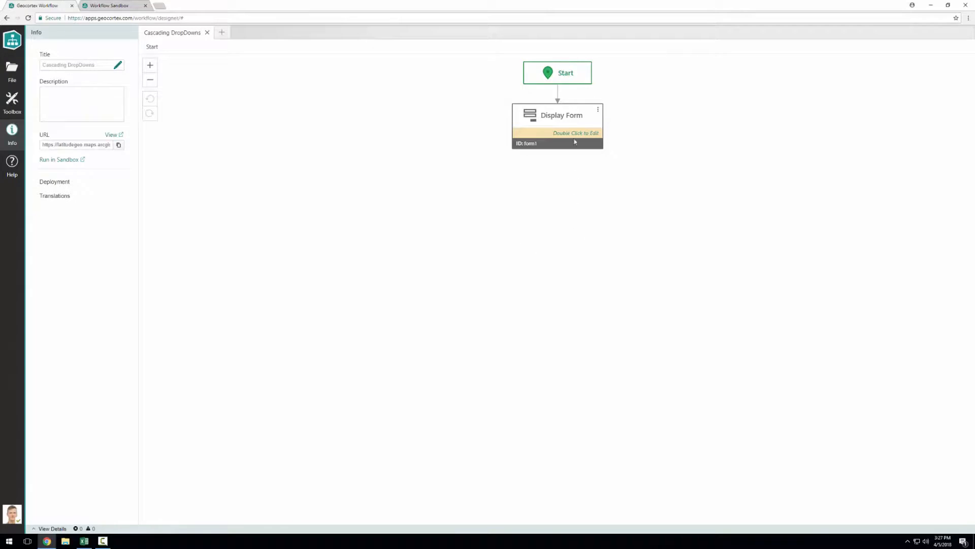
{"action": "double_click", "coordinate": [577, 128]}
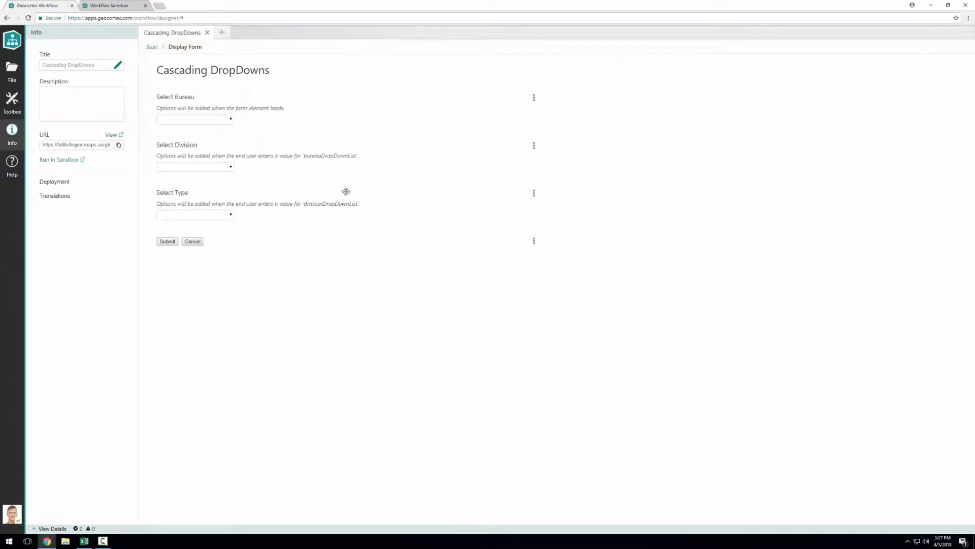
{"action": "left_click", "coordinate": [370, 118]}
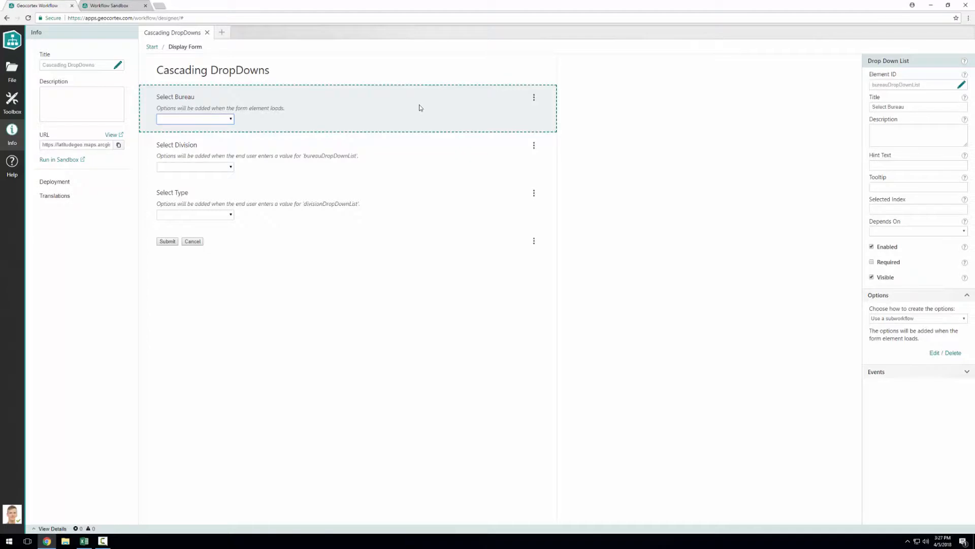
{"action": "left_click", "coordinate": [392, 160]}
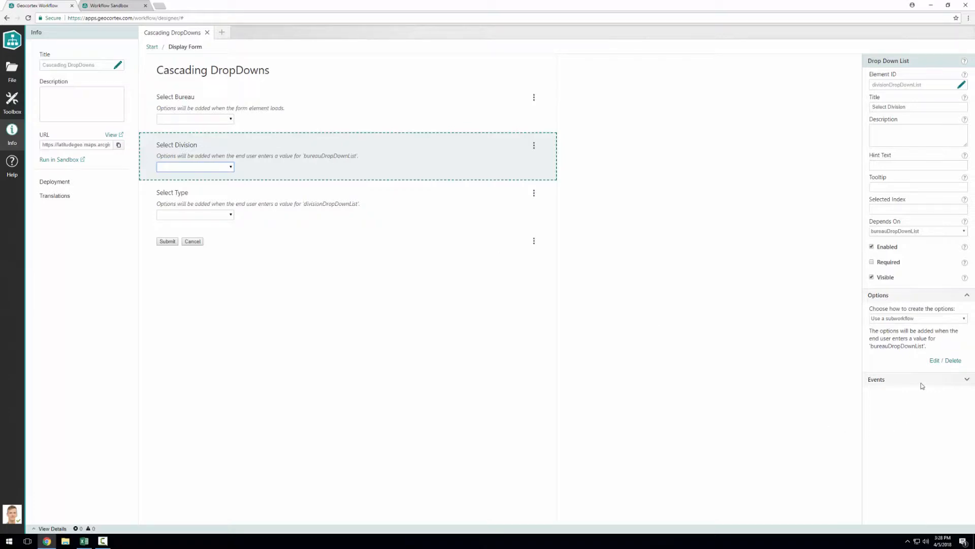
Step: Open the Select Division options subworkflow and review the Query Layer's Url and Where inputs without changing them
{"action": "left_click", "coordinate": [935, 360]}
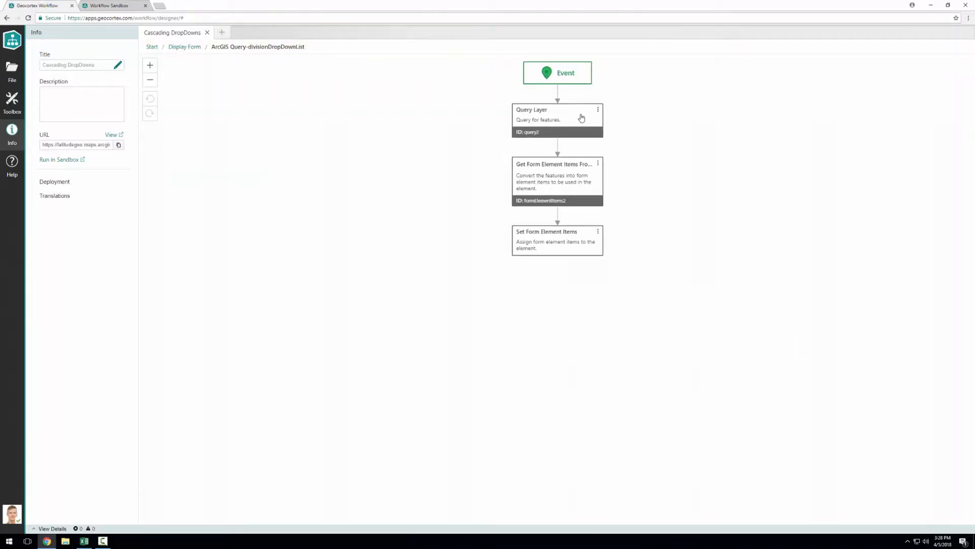
{"action": "left_click", "coordinate": [582, 118]}
{"action": "left_click", "coordinate": [957, 185]}
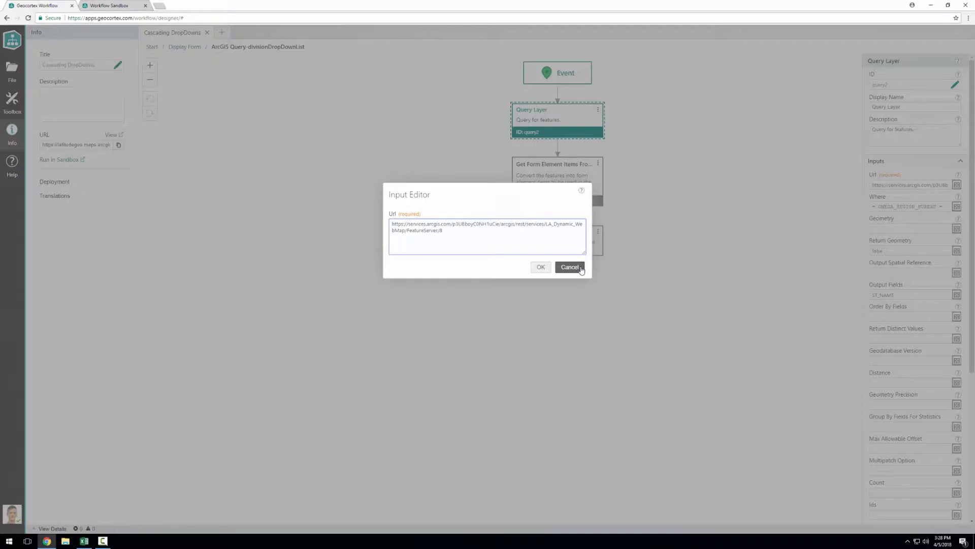
{"action": "left_click", "coordinate": [570, 267]}
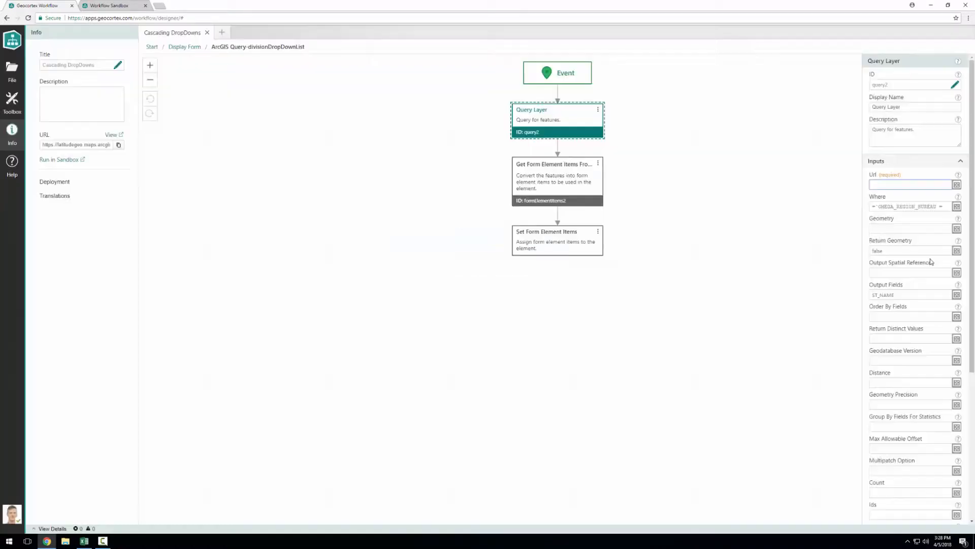
{"action": "left_click", "coordinate": [957, 206]}
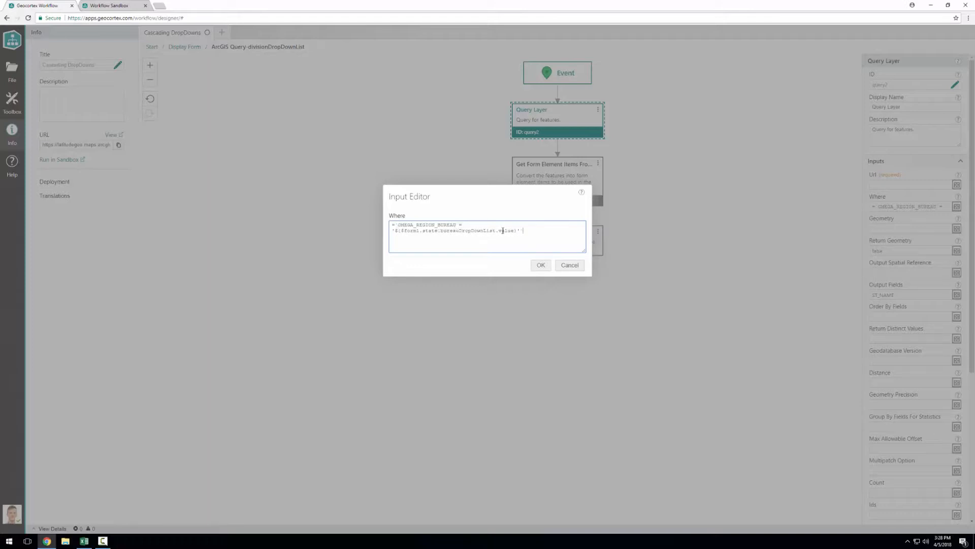
{"action": "left_click", "coordinate": [570, 265]}
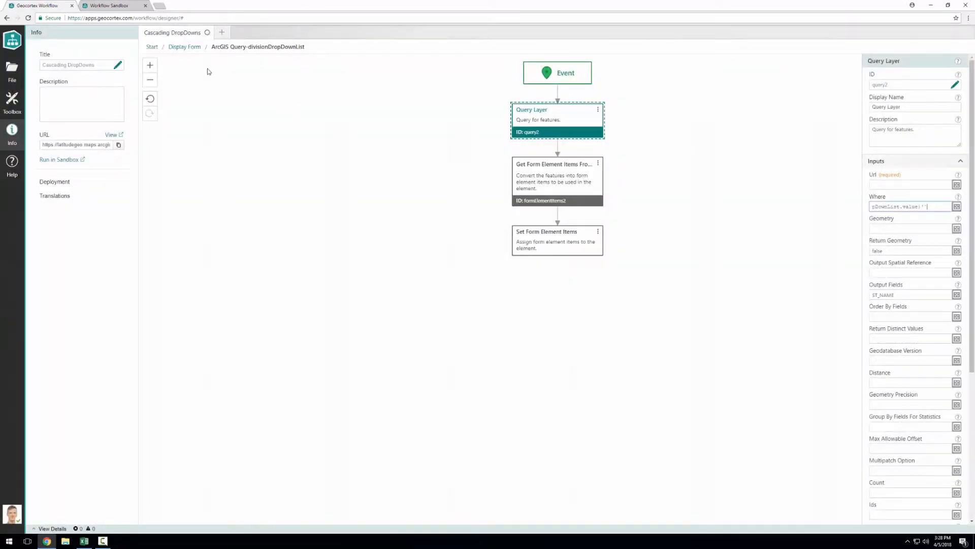
Step: Open the Select Type options subworkflow from the form and review the query4 Where expression and the Get Feature Geometry inputs
{"action": "left_click", "coordinate": [182, 48]}
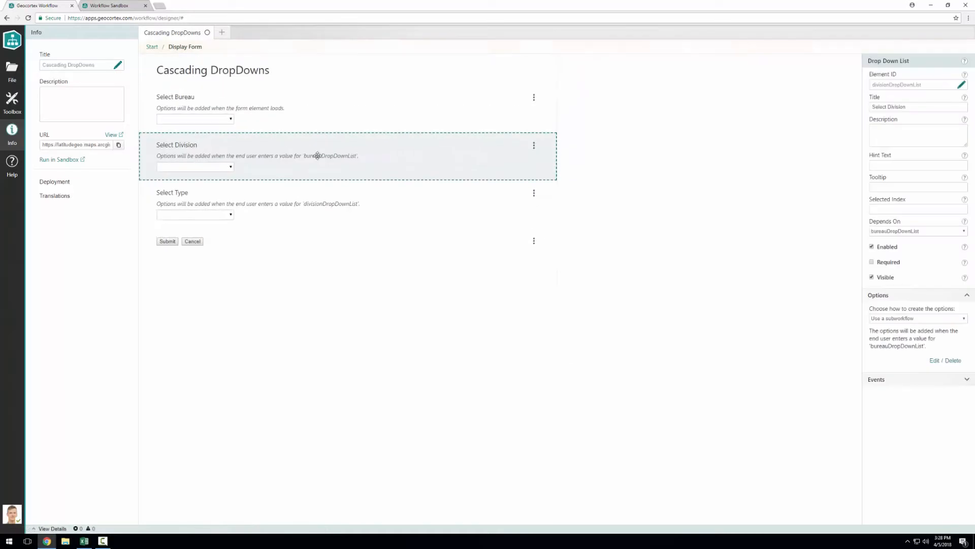
{"action": "left_click", "coordinate": [425, 213]}
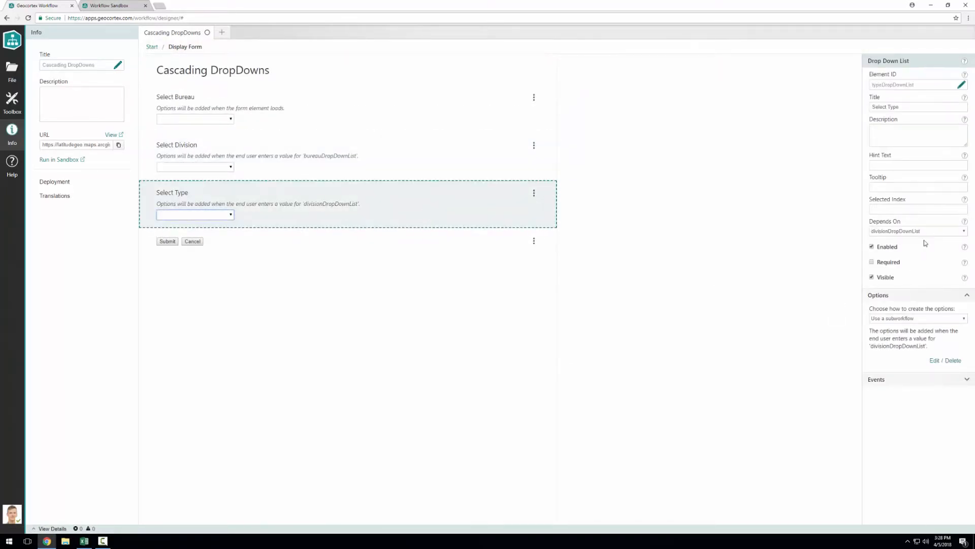
{"action": "left_click", "coordinate": [934, 361]}
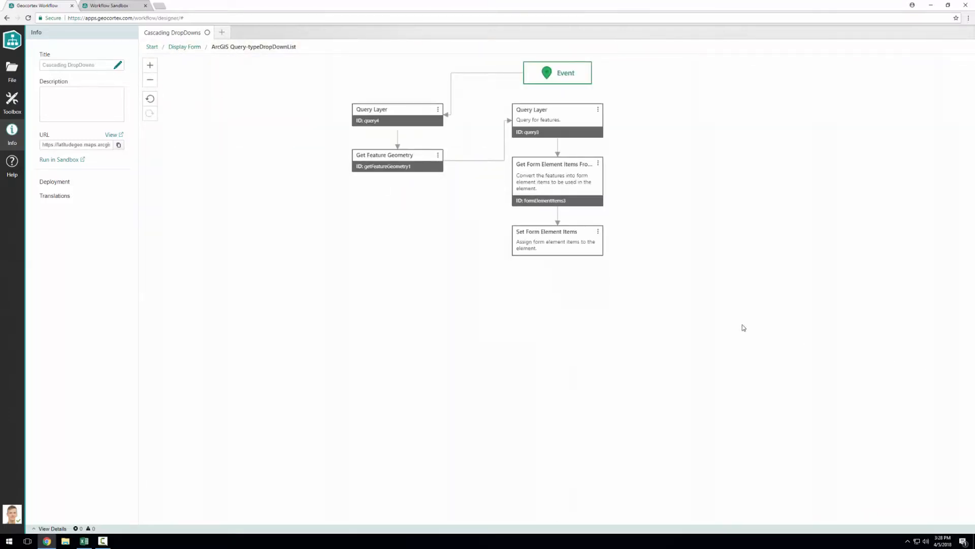
{"action": "left_click", "coordinate": [414, 120]}
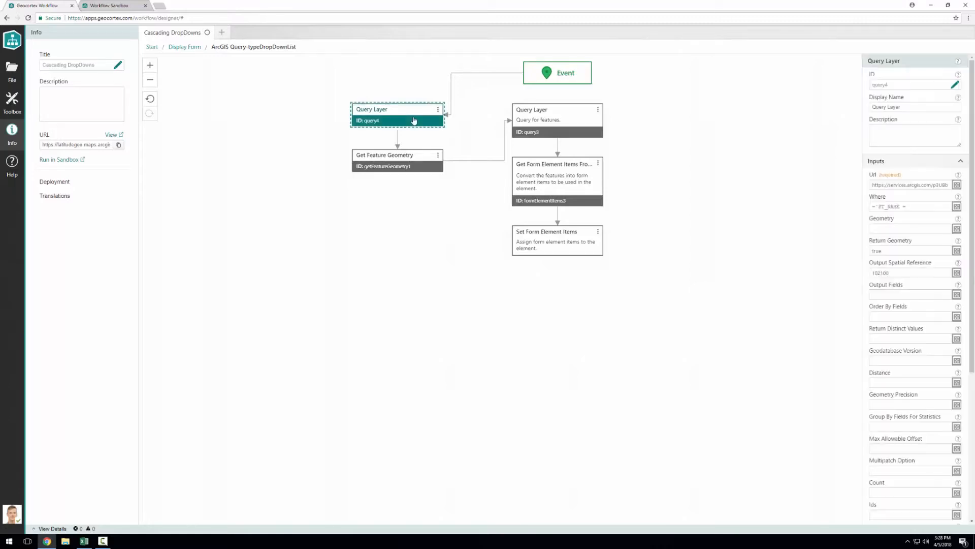
{"action": "left_click", "coordinate": [957, 207]}
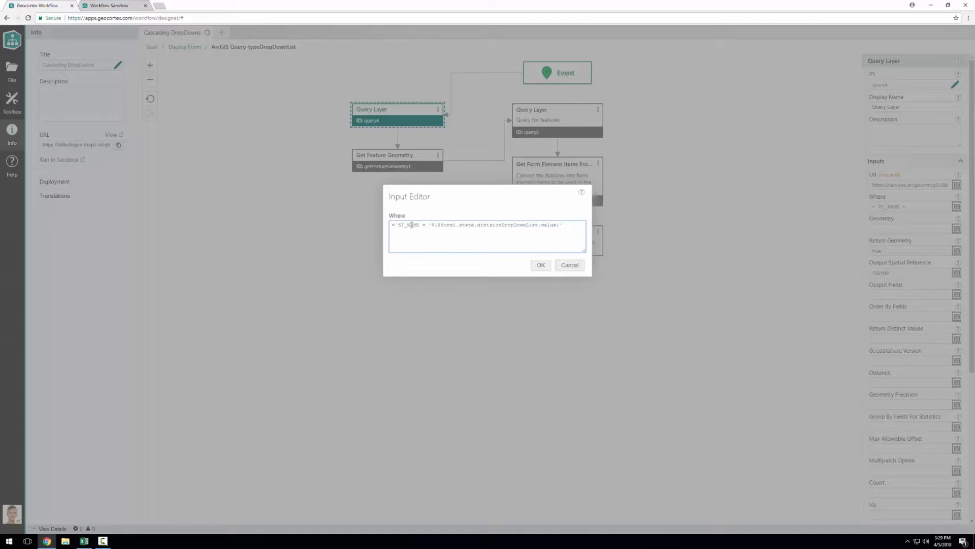
{"action": "left_click", "coordinate": [569, 264]}
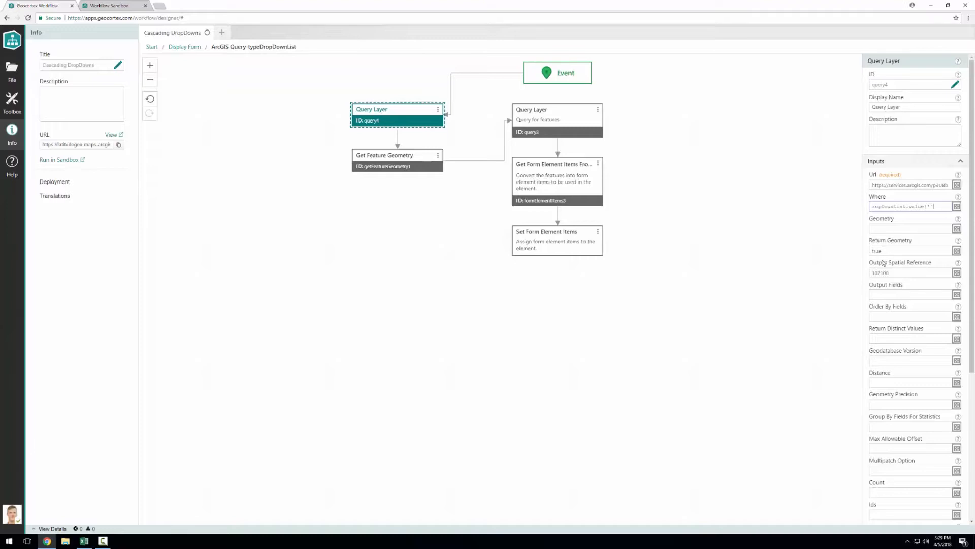
{"action": "left_click", "coordinate": [382, 159]}
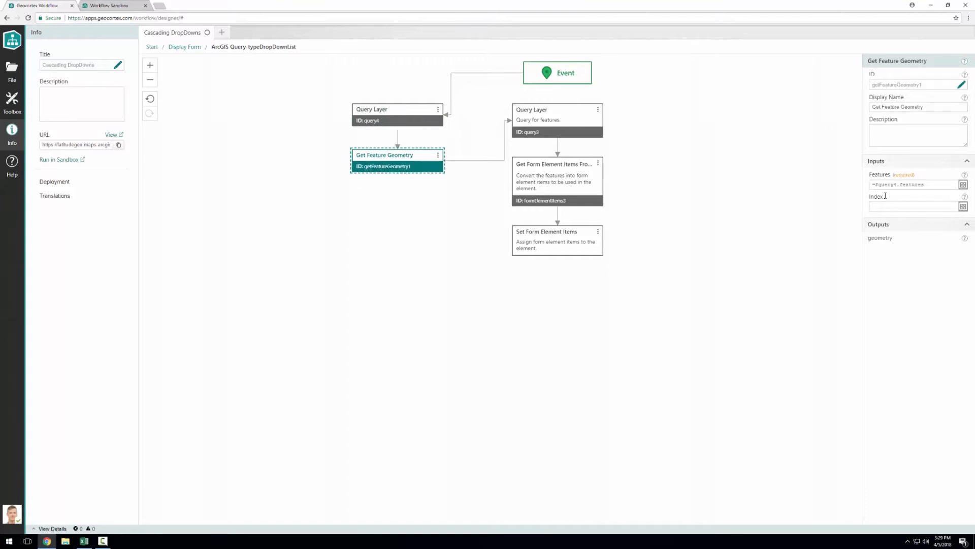
Step: Review the Url and Geometry inputs of the query3 Query Layer without changing them
{"action": "left_click", "coordinate": [568, 114]}
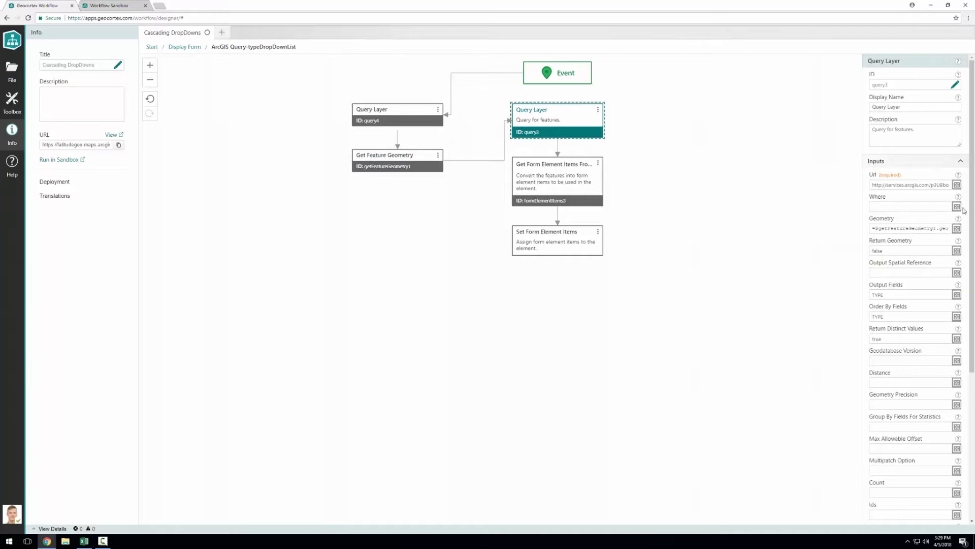
{"action": "left_click", "coordinate": [957, 185]}
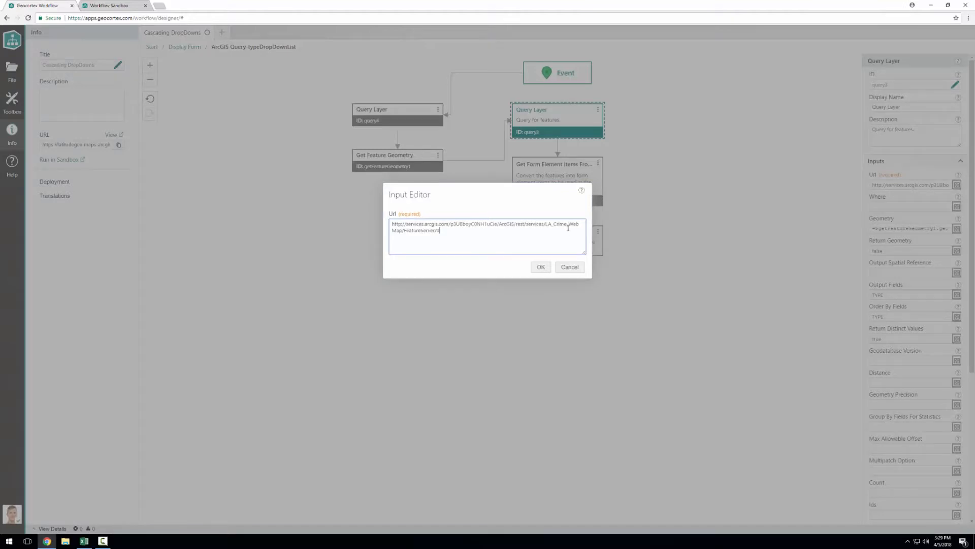
{"action": "left_click", "coordinate": [566, 267]}
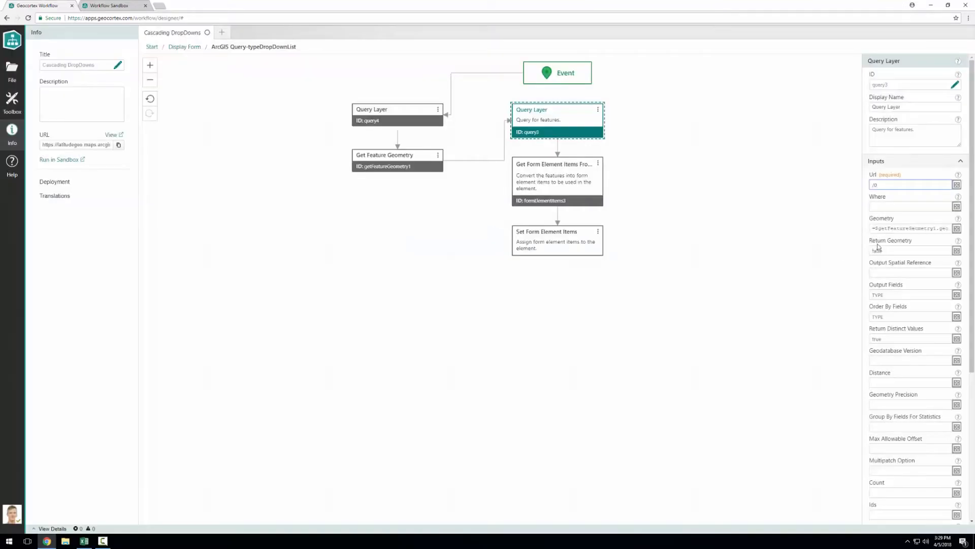
{"action": "left_click", "coordinate": [957, 229]}
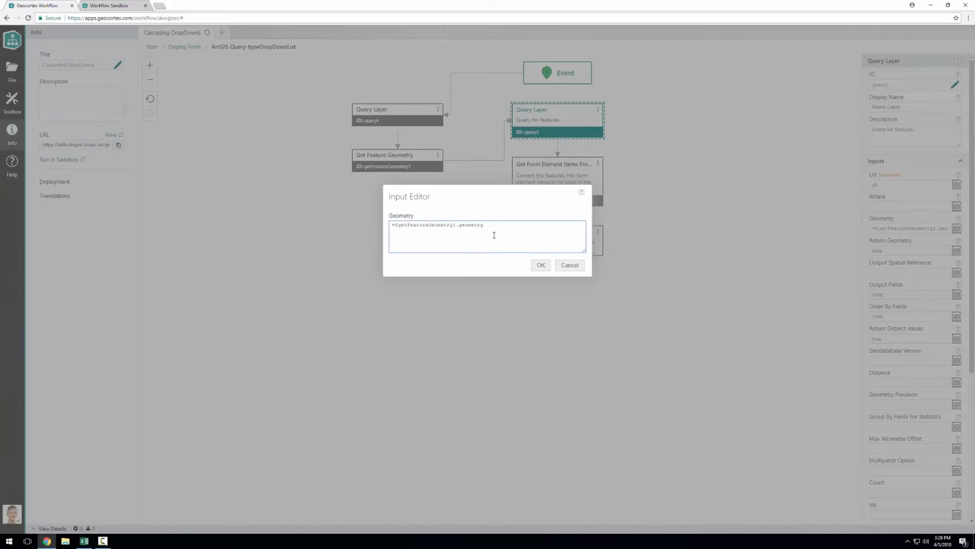
{"action": "left_click", "coordinate": [568, 265]}
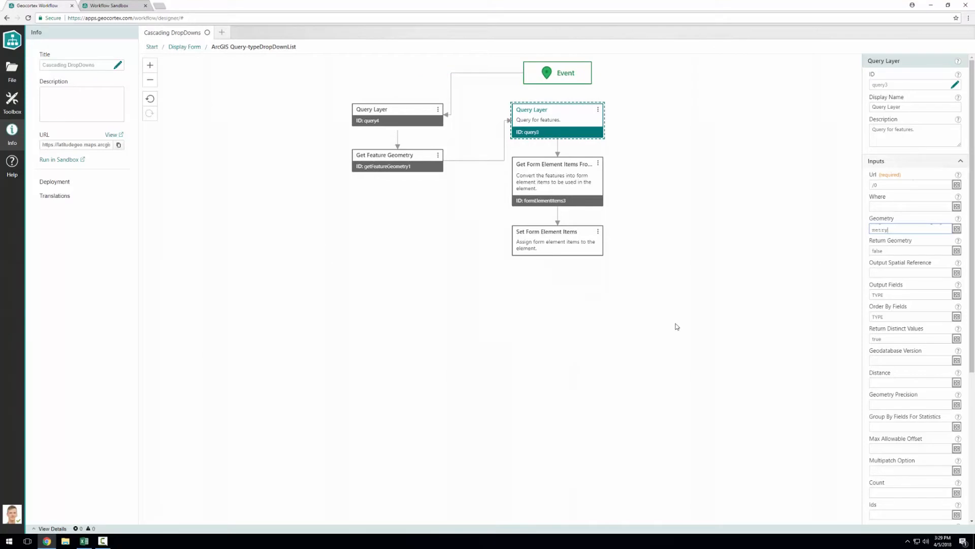
Step: Check query3's Output Fields, Order By Fields and Return Distinct Values inputs, plus the Get Form Element Items From Features inputs
{"action": "left_click", "coordinate": [914, 296]}
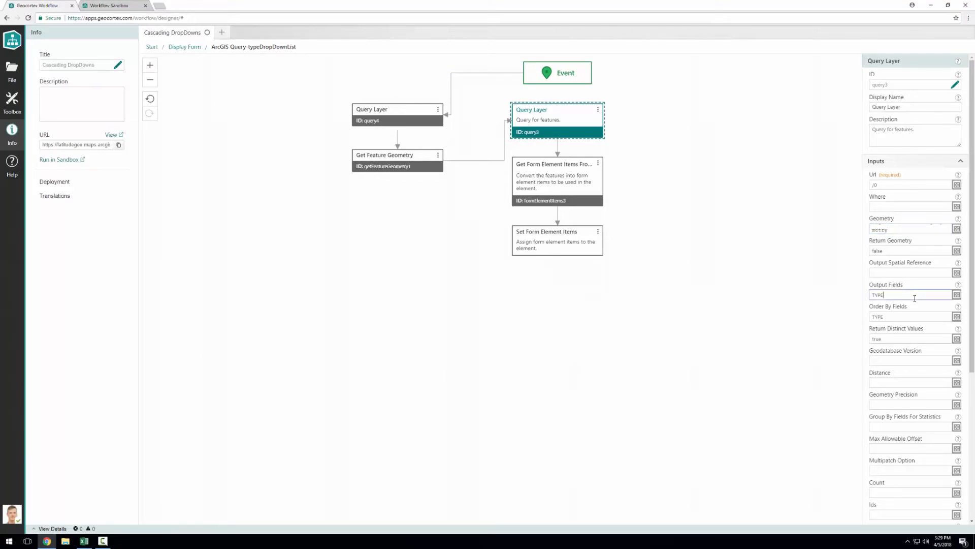
{"action": "left_click", "coordinate": [906, 314]}
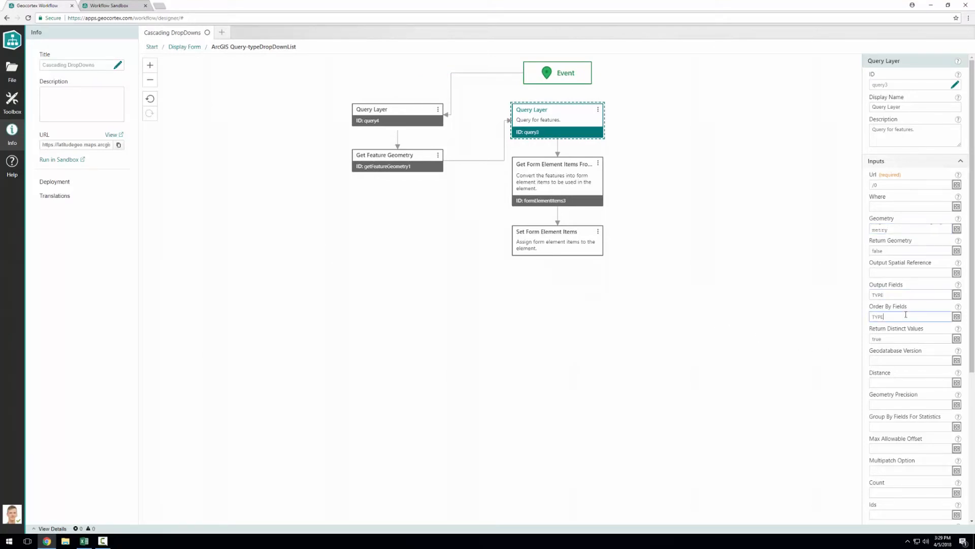
{"action": "left_click", "coordinate": [905, 337]}
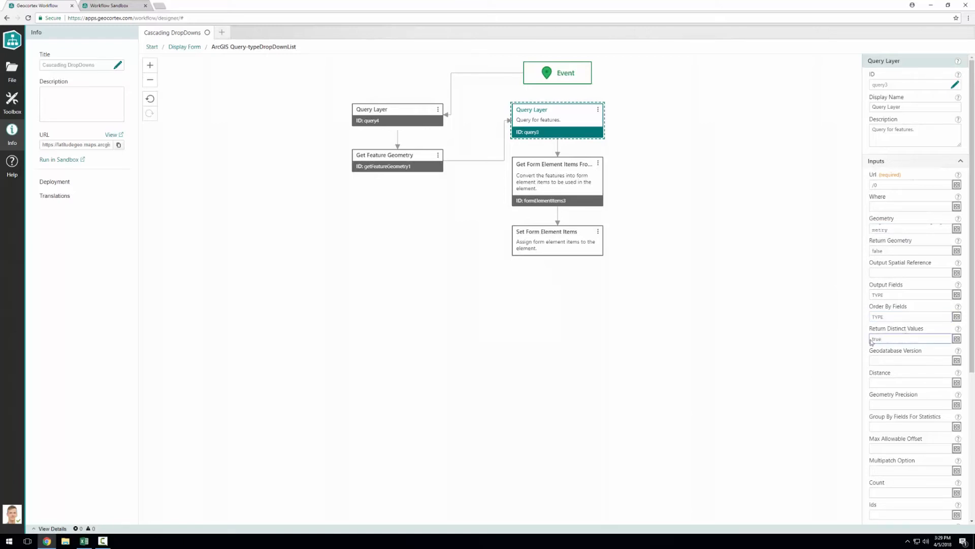
{"action": "left_click", "coordinate": [580, 176]}
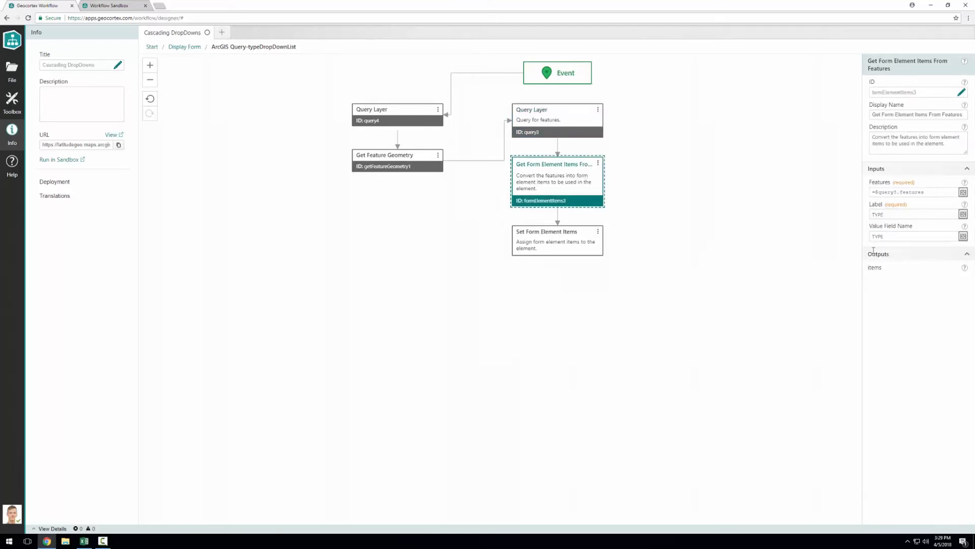
Step: Return to the display form and run the Cascading DropDowns workflow in the Workflow Sandbox
{"action": "left_click", "coordinate": [193, 49]}
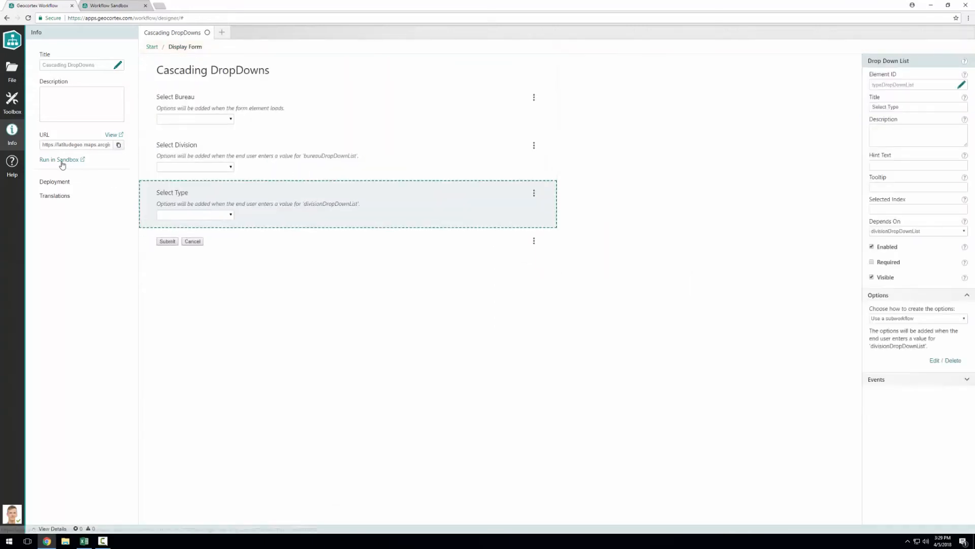
{"action": "left_click", "coordinate": [60, 160]}
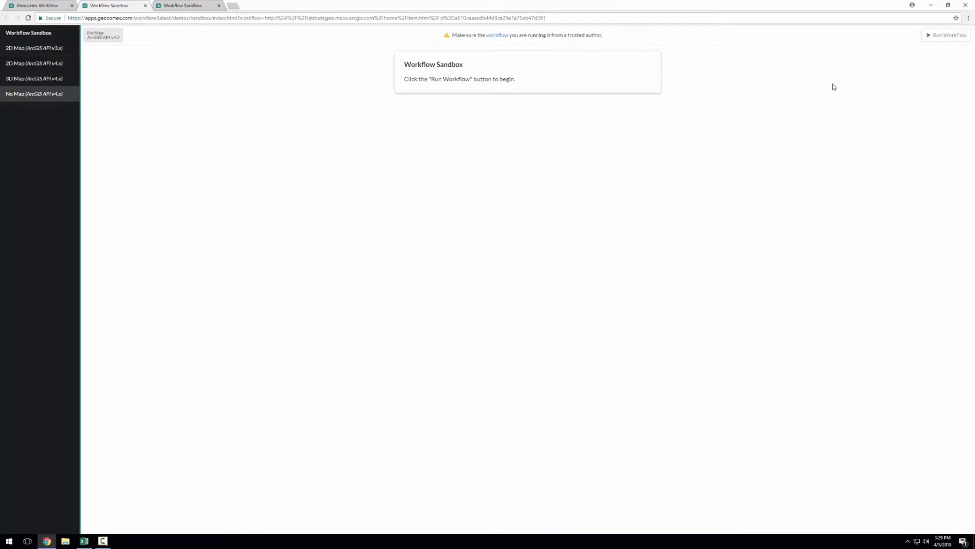
{"action": "left_click", "coordinate": [929, 42]}
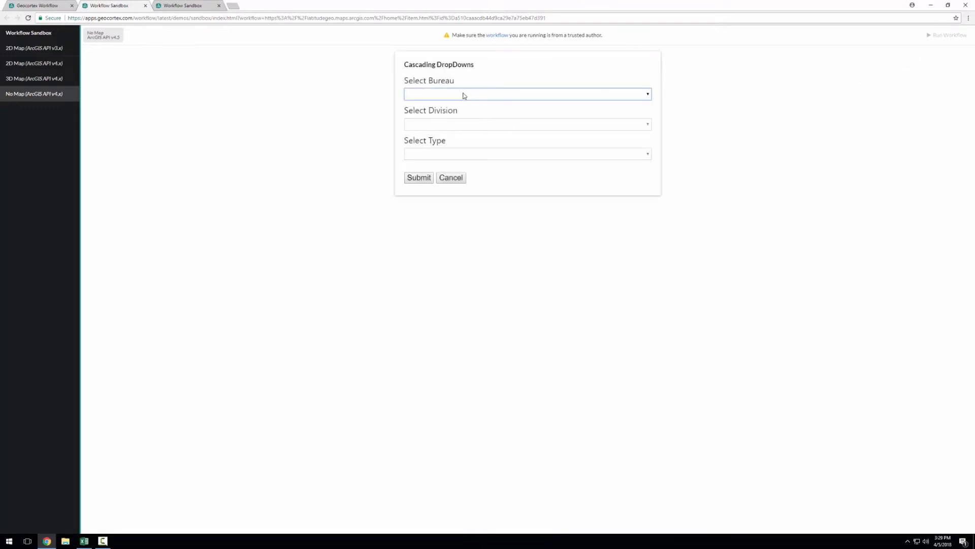
Step: Select LASD REGION II as the bureau and check the order of the division options
{"action": "left_click", "coordinate": [464, 95]}
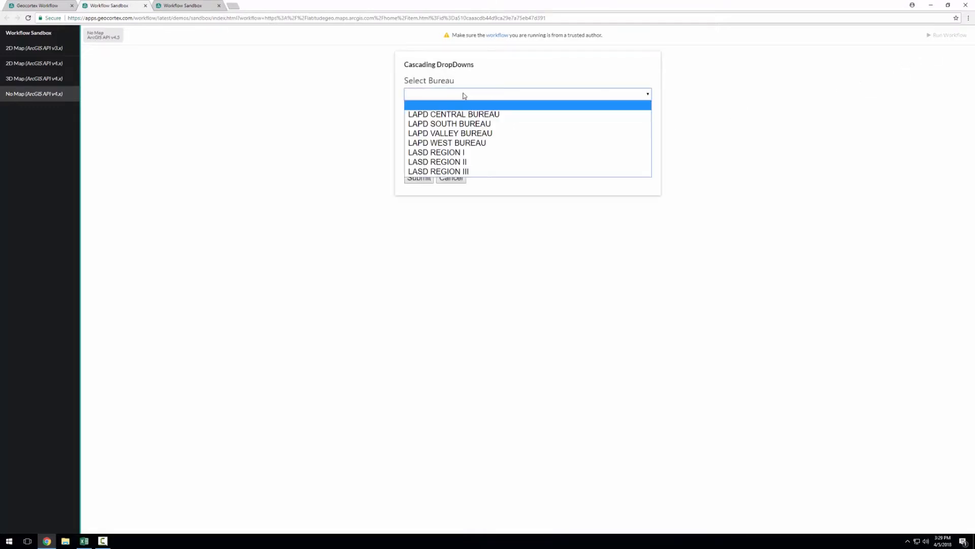
{"action": "left_click", "coordinate": [455, 162]}
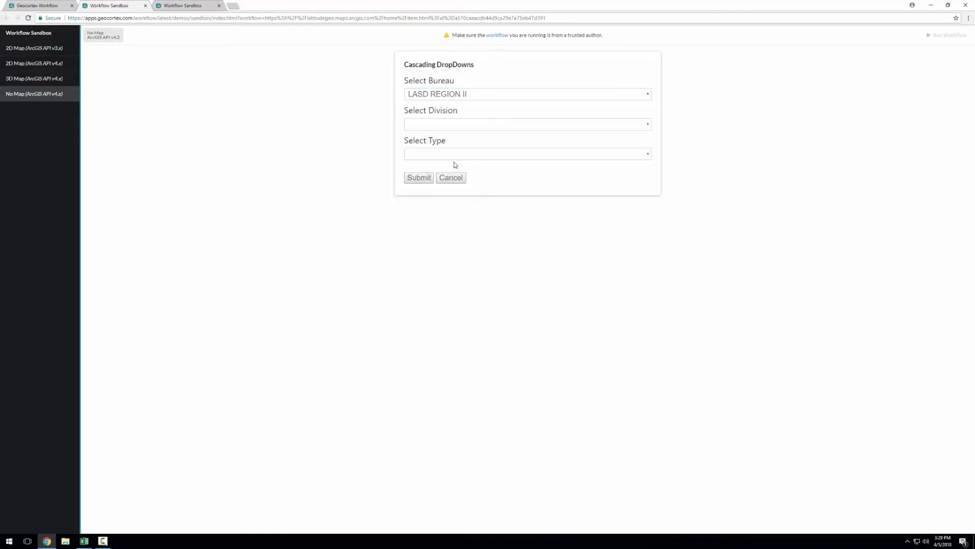
{"action": "left_click", "coordinate": [476, 126]}
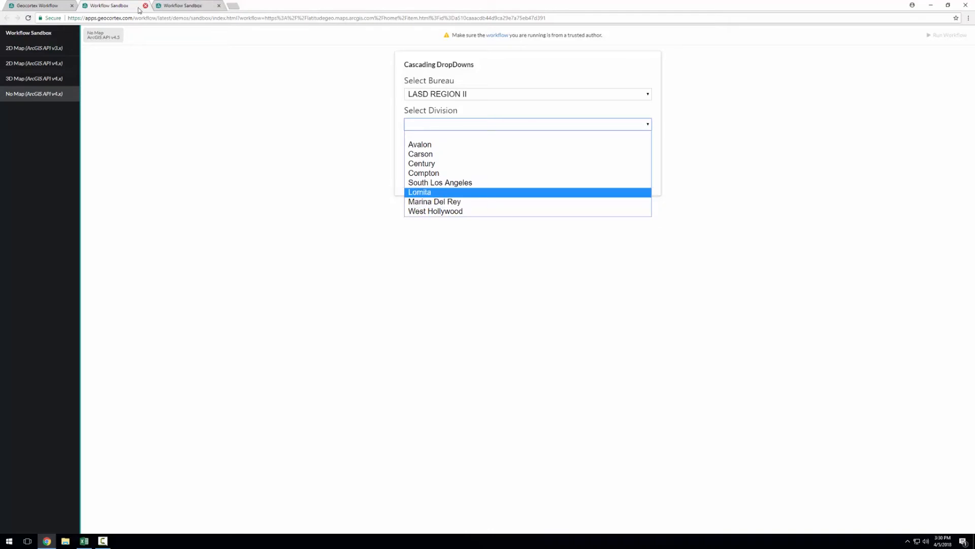
Step: Back in the workflow designer, set Order By Fields to ST_NAME in the Select Division subworkflow's Query Layer, and save the workflow
{"action": "left_click", "coordinate": [51, 5]}
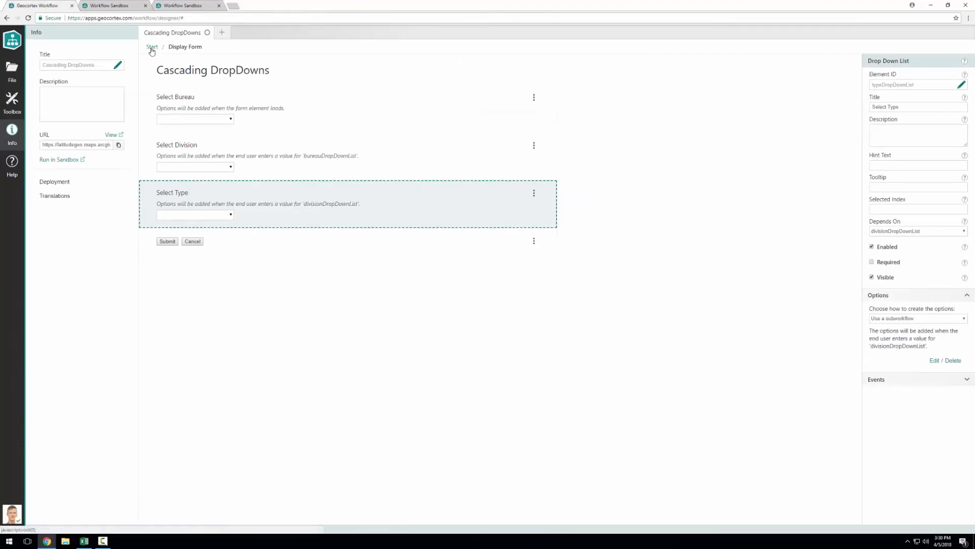
{"action": "left_click", "coordinate": [292, 163]}
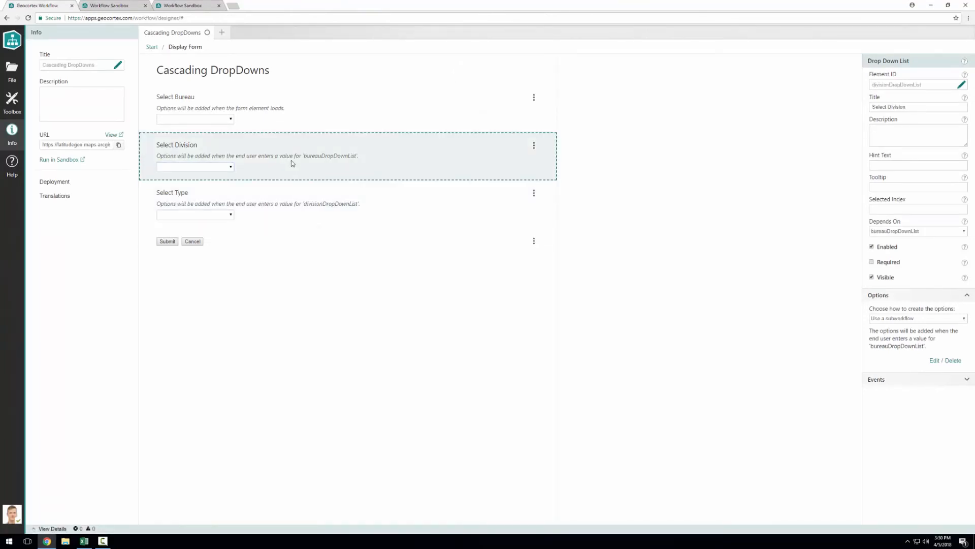
{"action": "double_click", "coordinate": [292, 163]}
{"action": "left_click", "coordinate": [561, 123]}
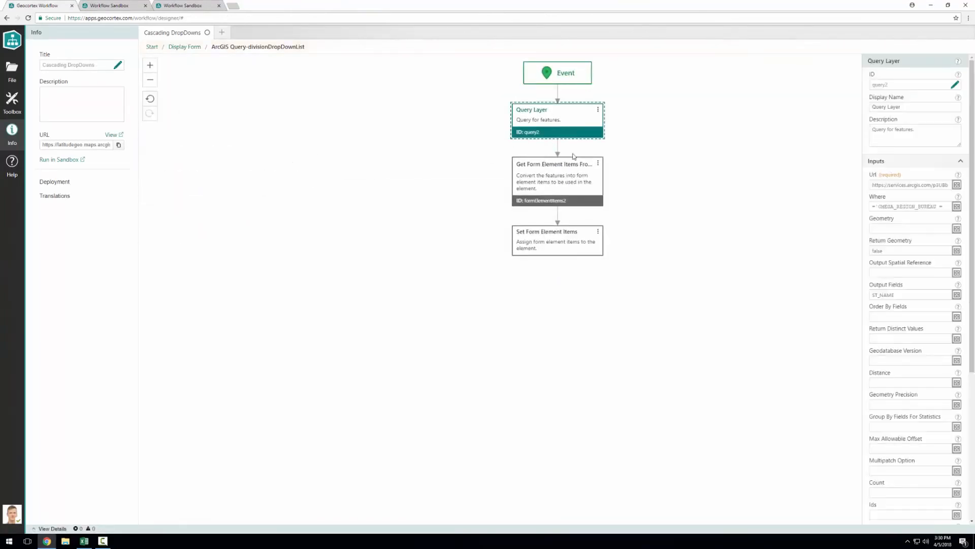
{"action": "double_click", "coordinate": [900, 294]}
{"action": "key", "text": "ctrl+c"}
{"action": "left_click", "coordinate": [897, 316]}
{"action": "key", "text": "ctrl+v"}
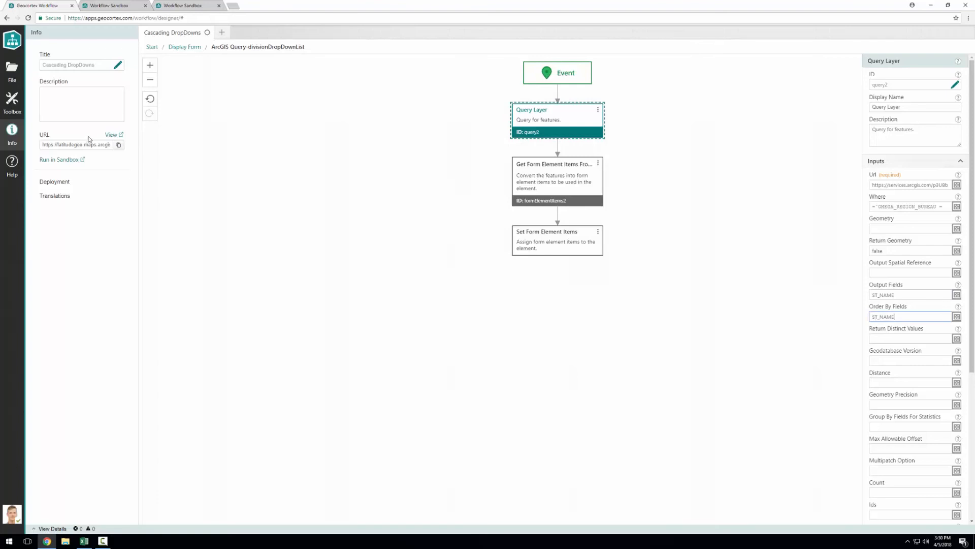
{"action": "left_click", "coordinate": [14, 77]}
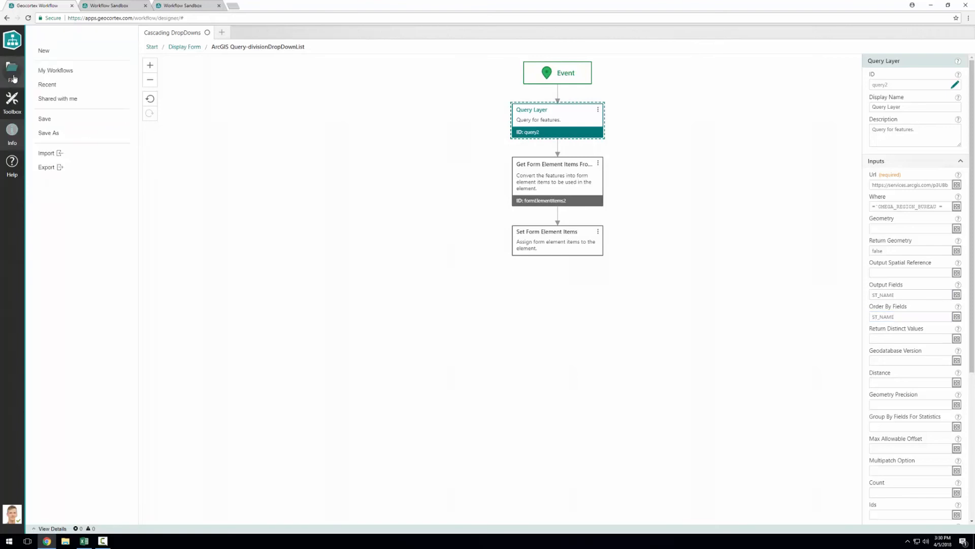
{"action": "left_click", "coordinate": [43, 119]}
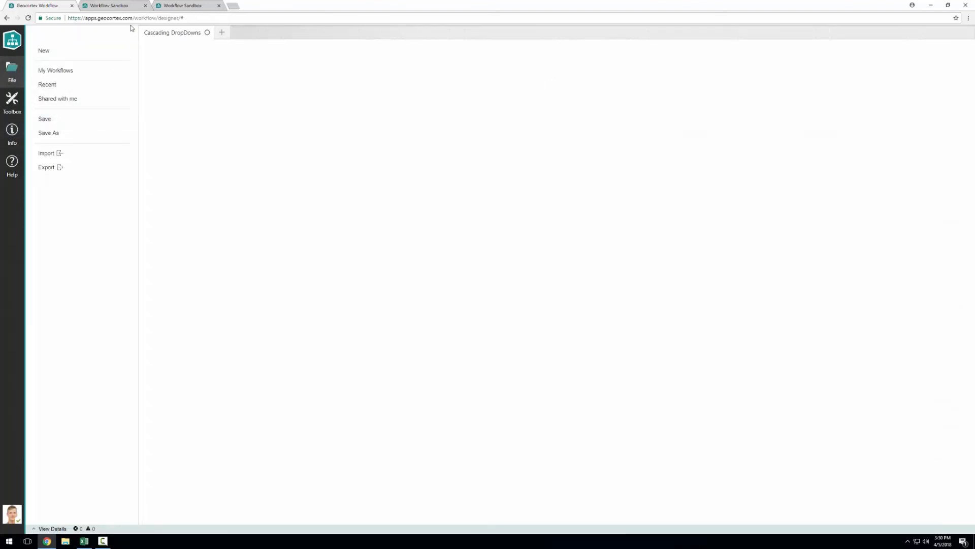
Step: Switch back to the sandbox, cancel the open form and run the workflow again
{"action": "left_click", "coordinate": [110, 5]}
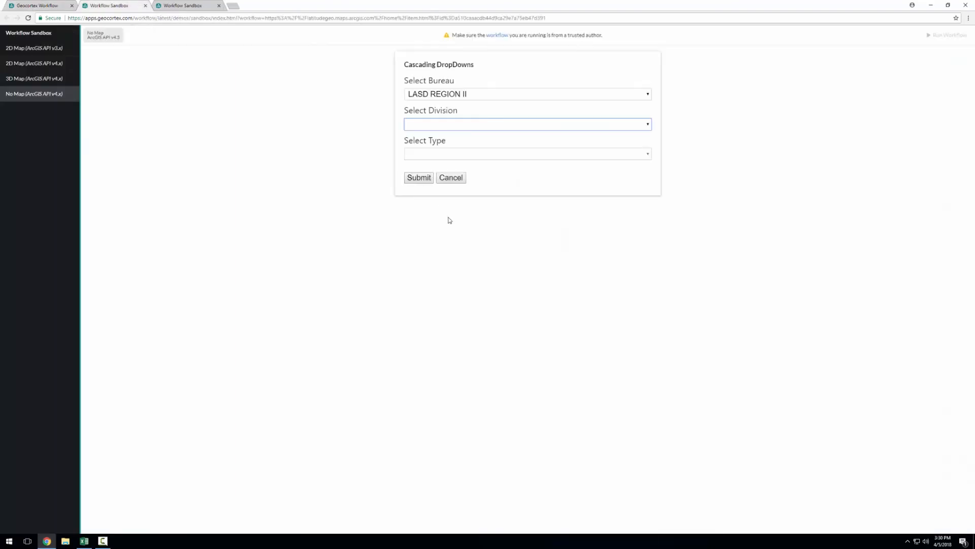
{"action": "left_click", "coordinate": [453, 176]}
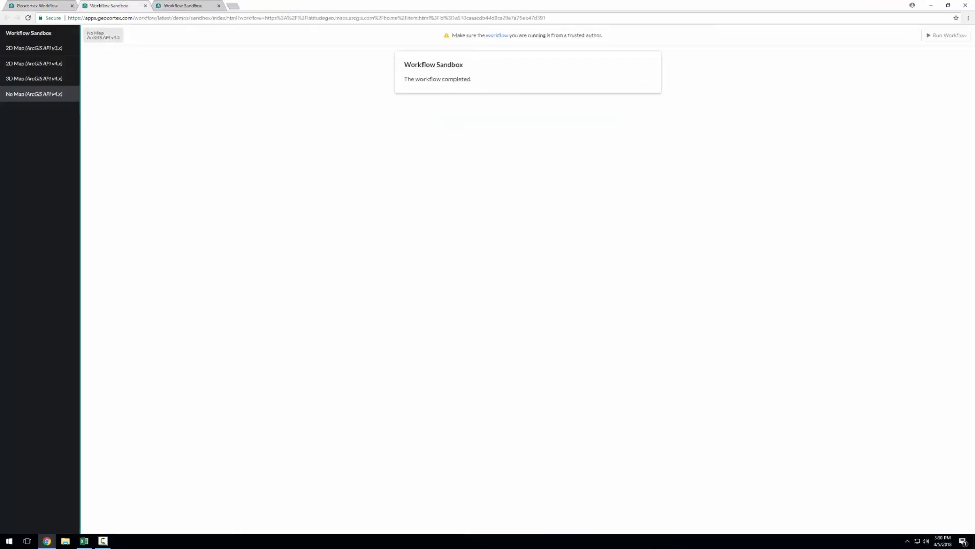
{"action": "left_click", "coordinate": [947, 35]}
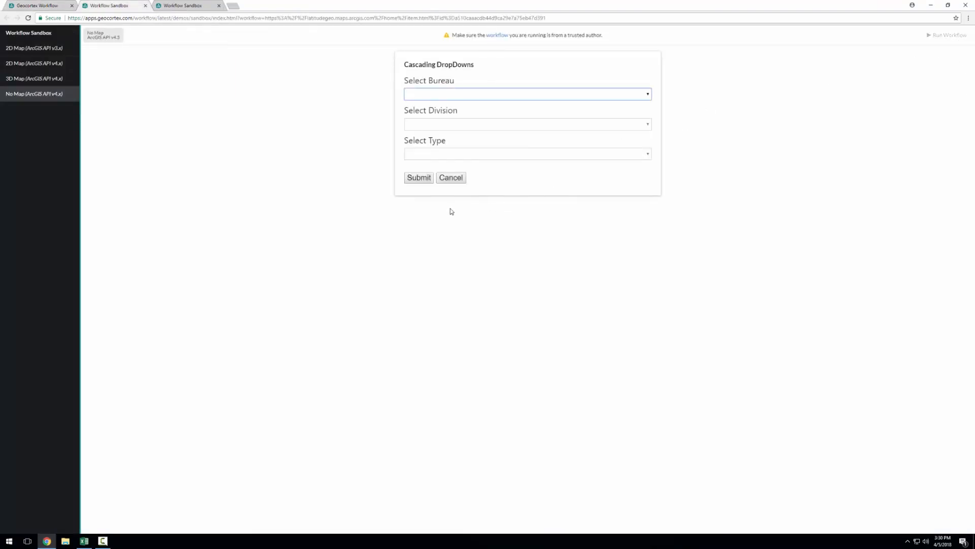
Step: Select LASD REGION II as the bureau and South Los Angeles as the division
{"action": "left_click", "coordinate": [456, 95]}
{"action": "left_click", "coordinate": [458, 159]}
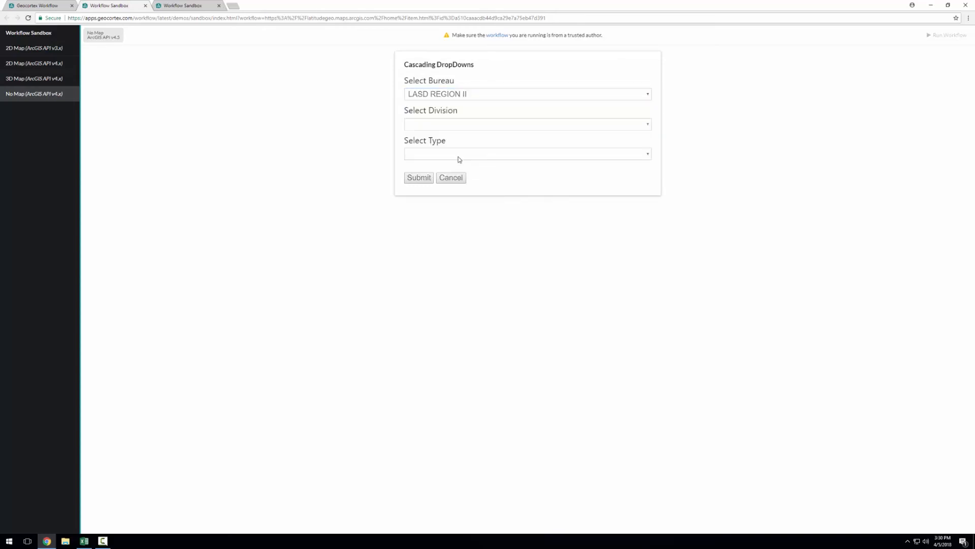
{"action": "left_click", "coordinate": [478, 127]}
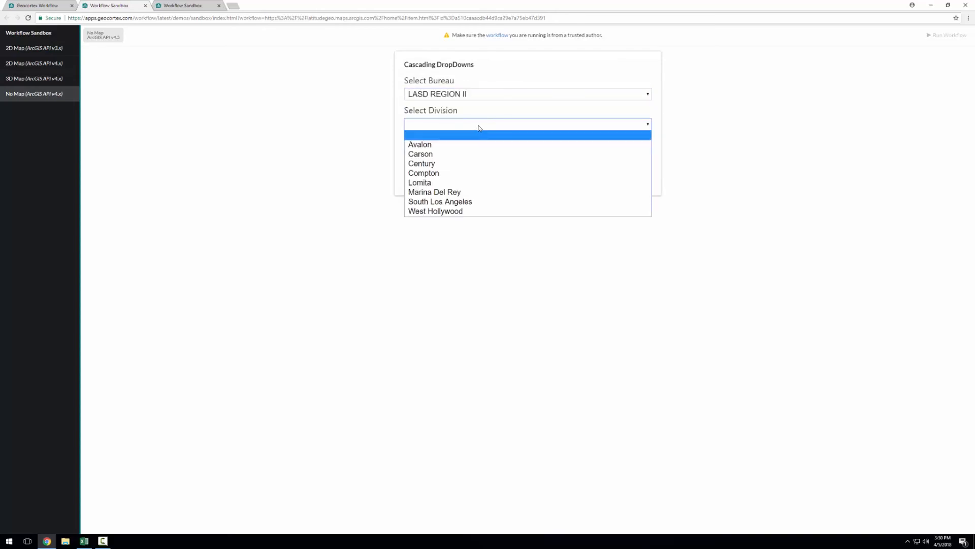
{"action": "left_click", "coordinate": [496, 202]}
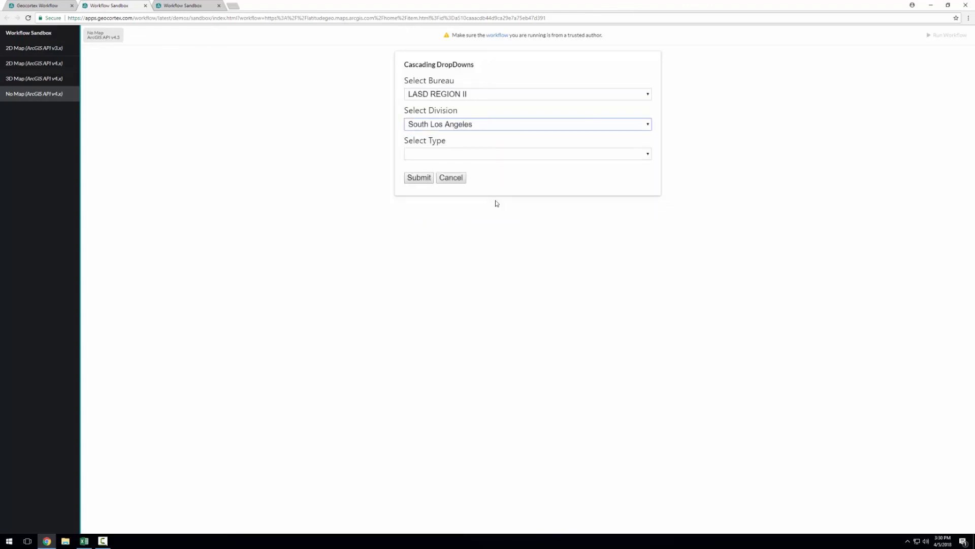